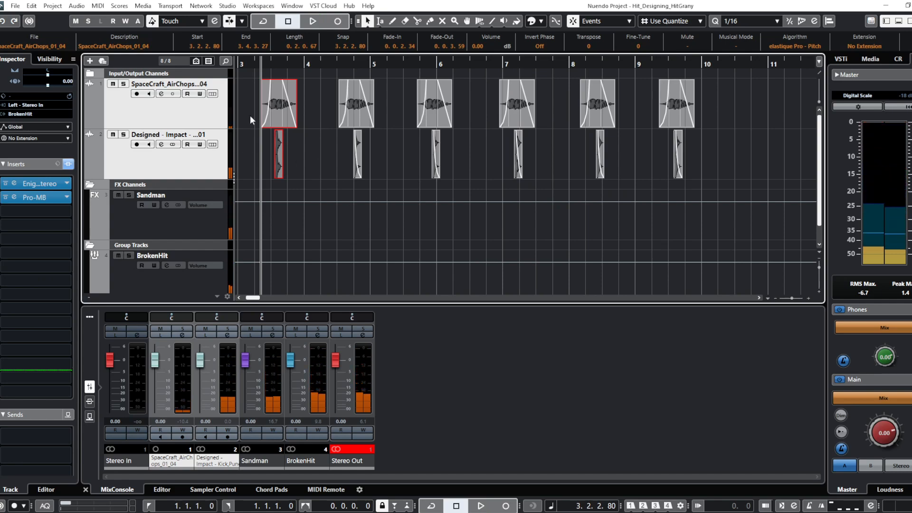
- Mute the SpaceCraft_AirChops track and the Sandman FX channel, with all inserts on the BrokenHit group bypassed
click(113, 84)
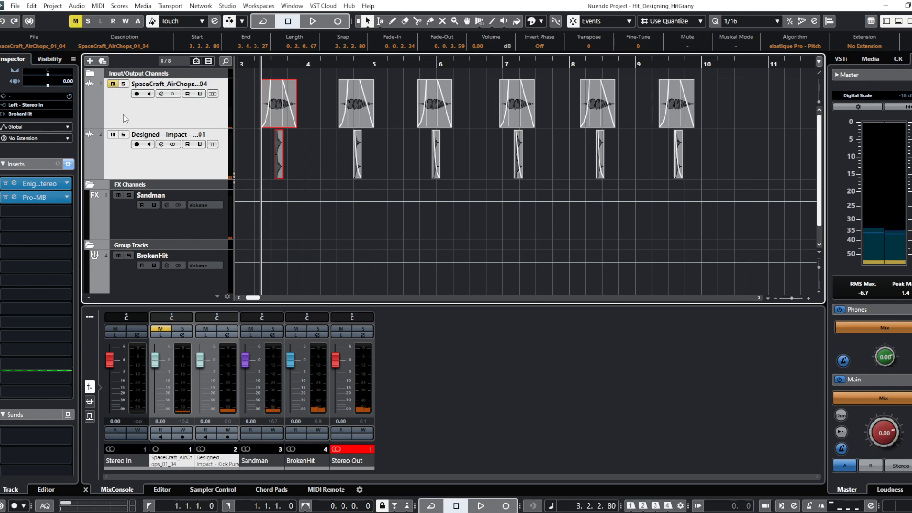
click(123, 115)
click(140, 223)
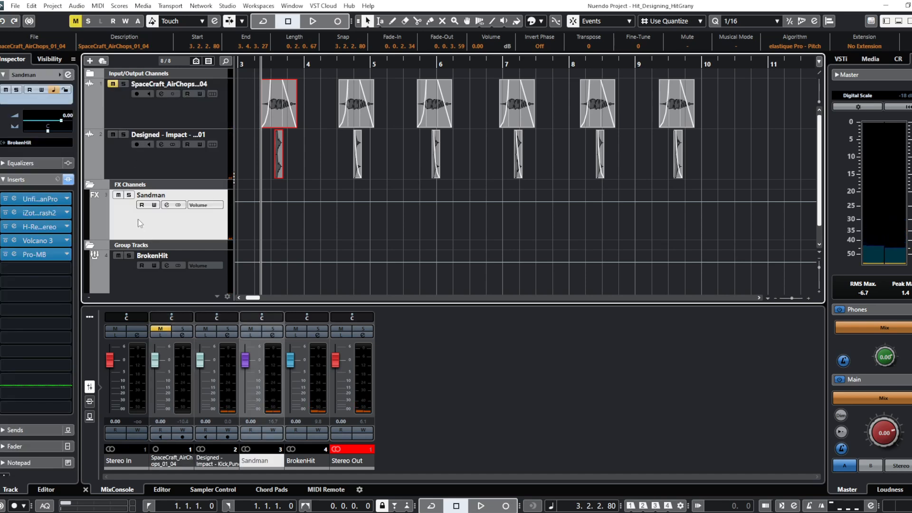
click(132, 284)
click(68, 179)
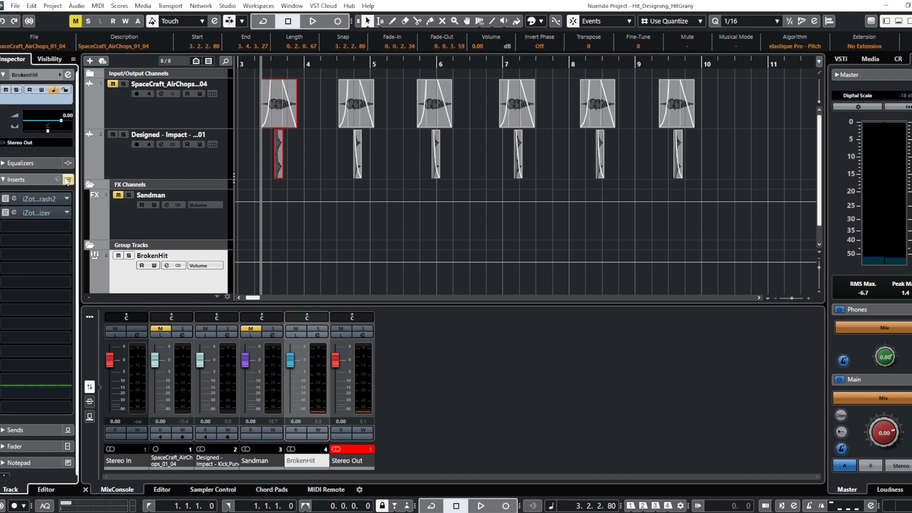
- Audition the dry impact hits on the Designed - Impact track from its first event
click(169, 168)
click(279, 165)
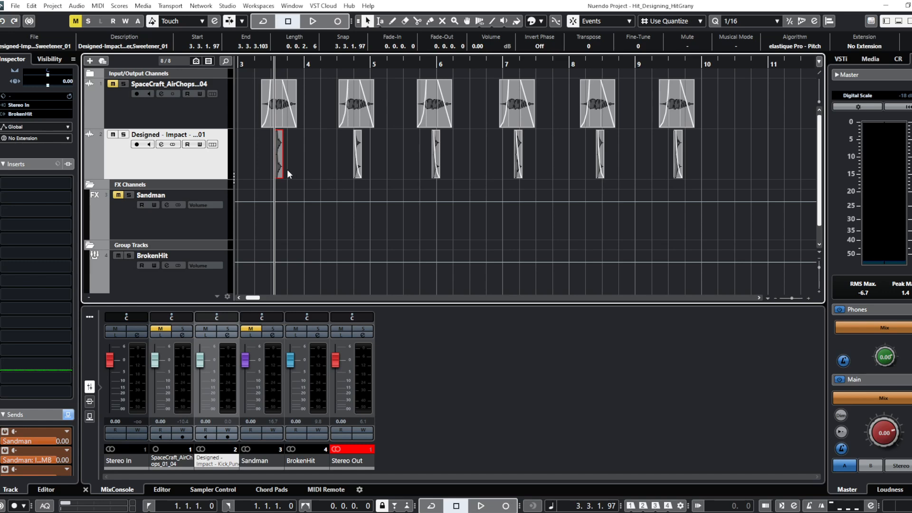
key(space)
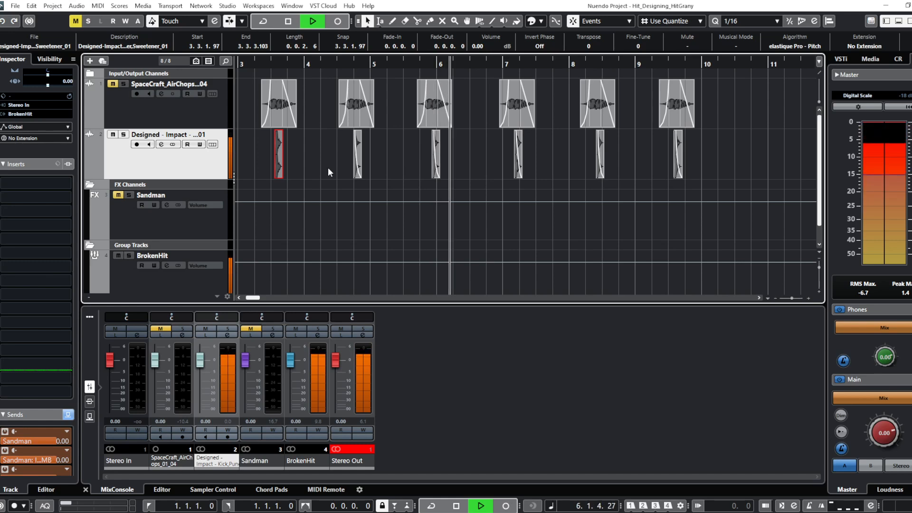
key(space)
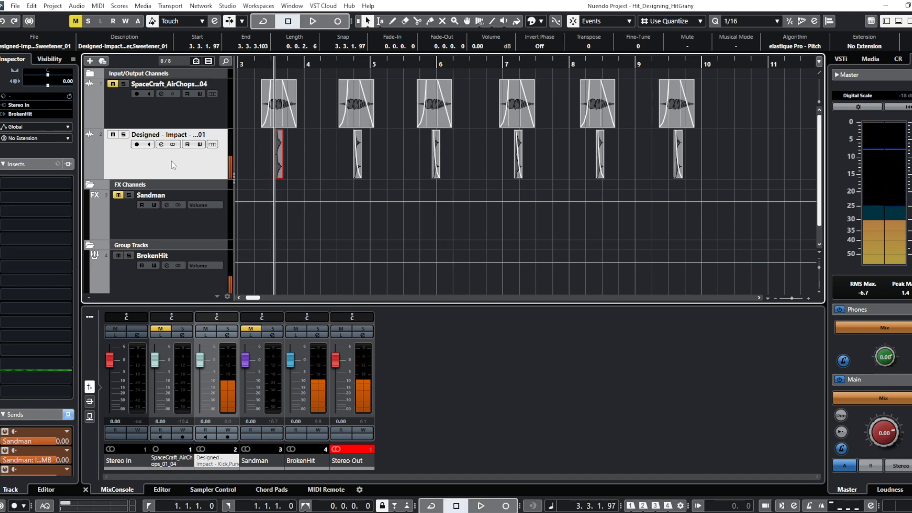
- Bypass all inserts on the Sandman FX channel and unmute the channel
click(146, 214)
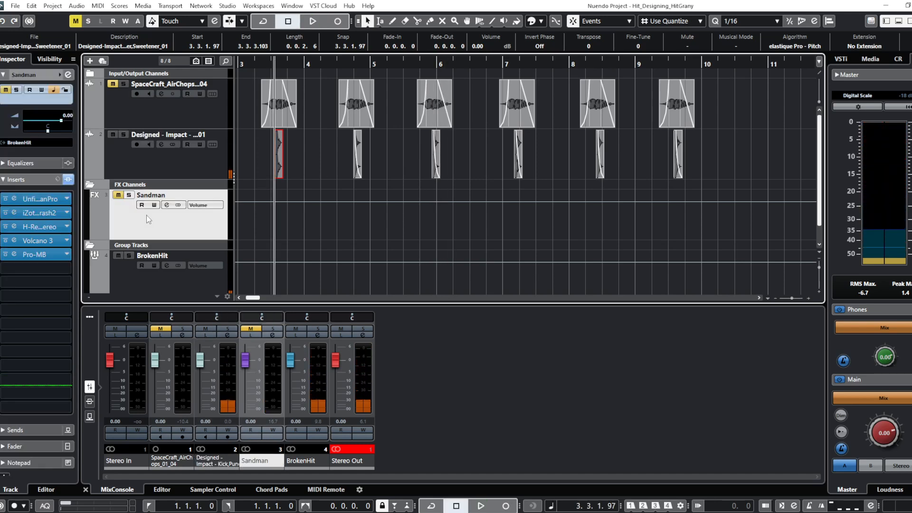
click(68, 180)
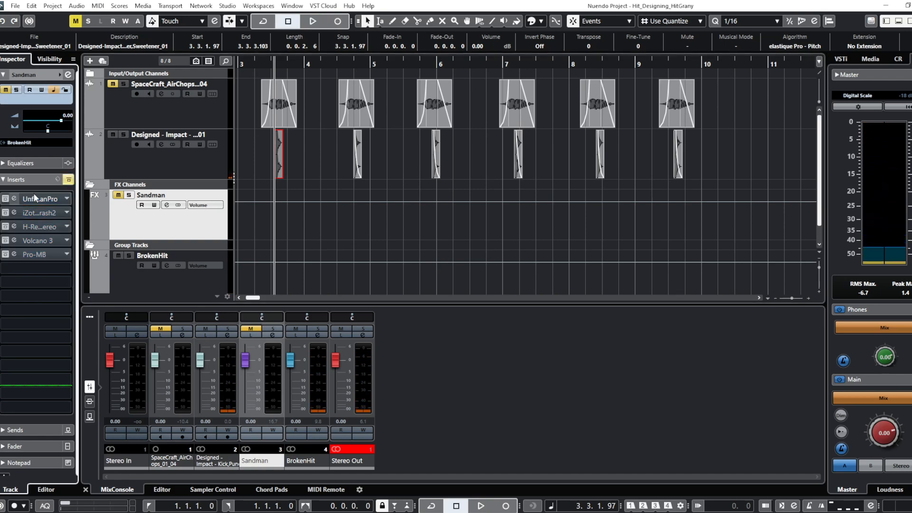
click(118, 195)
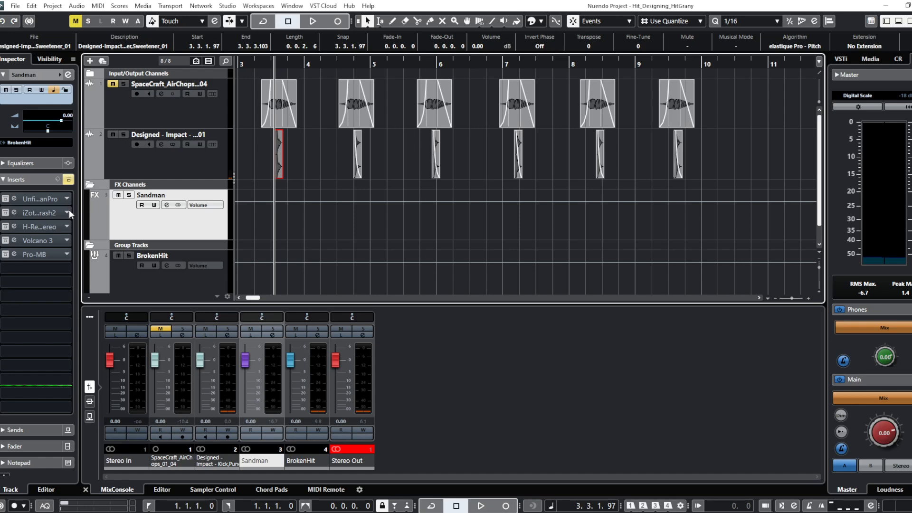
- Re-enable the Sandman Pro insert on the Sandman channel, open its window and audition the impact through it
click(24, 198)
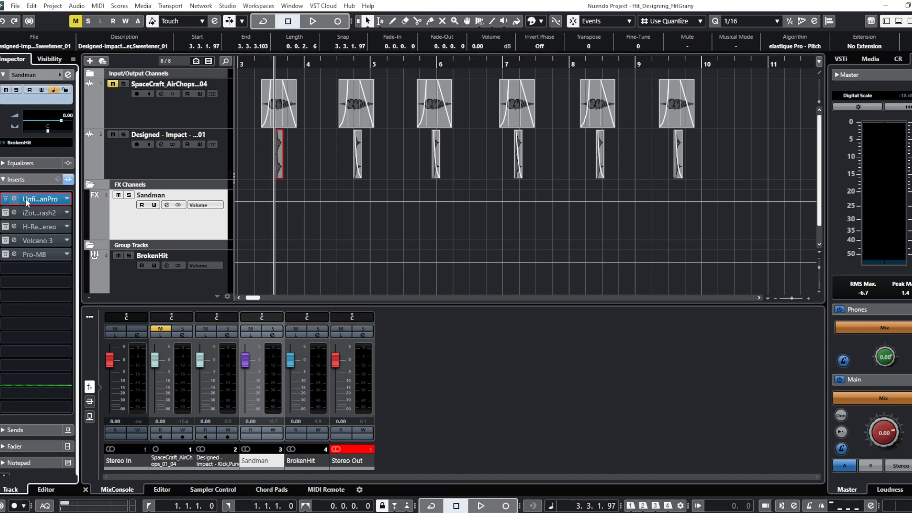
click(27, 198)
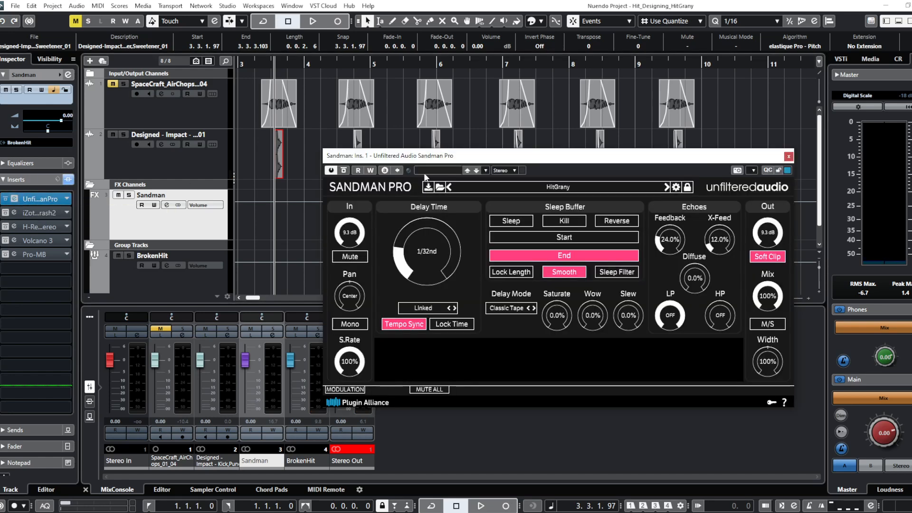
drag(433, 159, 368, 139)
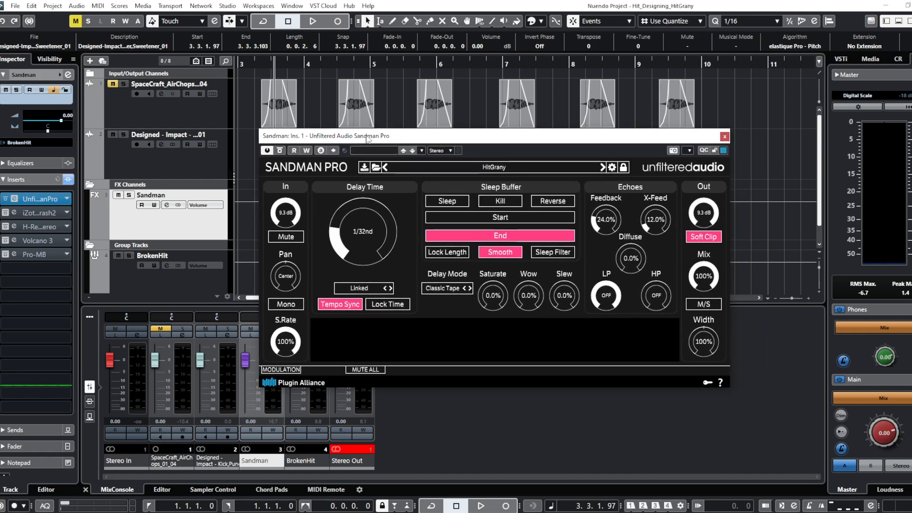
key(space)
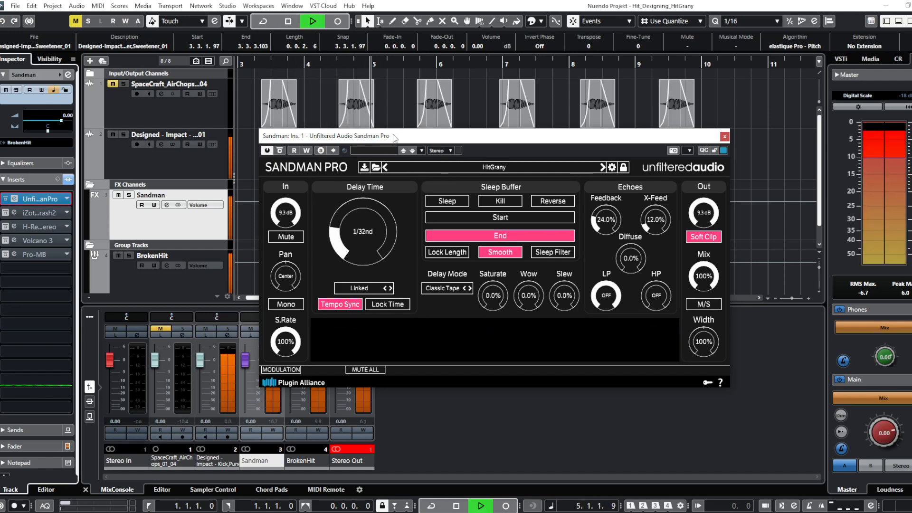
key(space)
drag(396, 139, 473, 155)
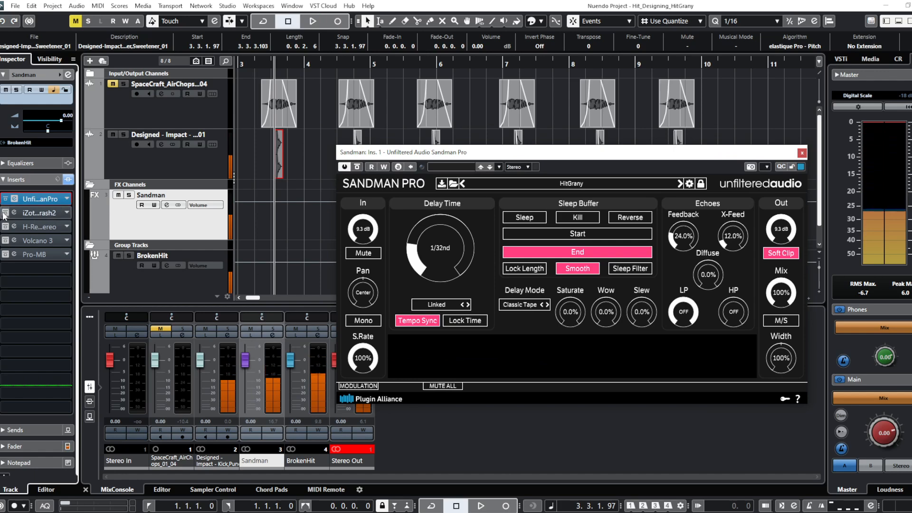
- Re-enable and open the iZotope Trash 2 insert on the Sandman channel, and audition the added distortion
click(39, 212)
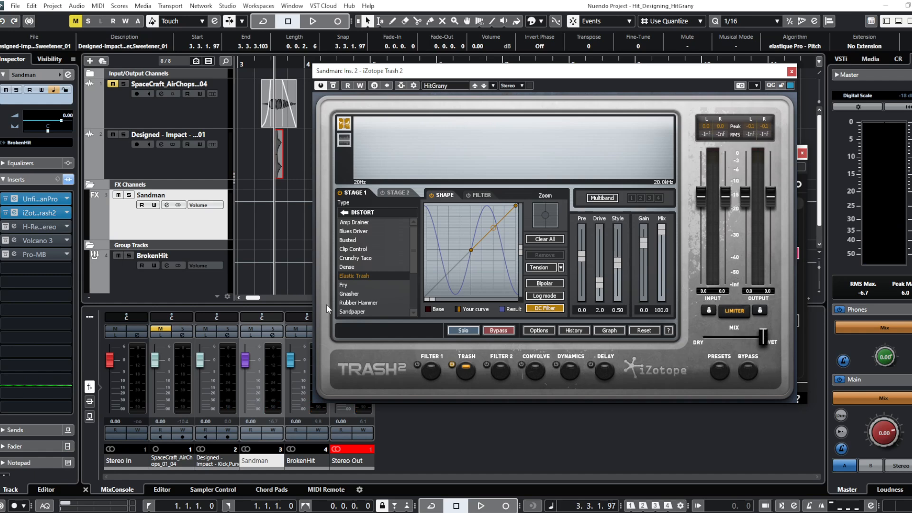
key(space)
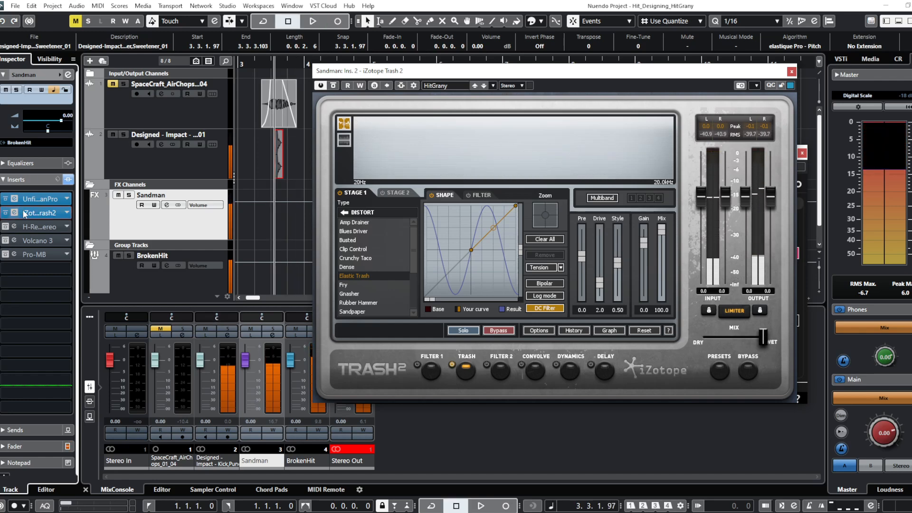
- Re-enable and open the H-Reverb insert on the Sandman channel, and audition the reverb while reviewing its settings
click(6, 228)
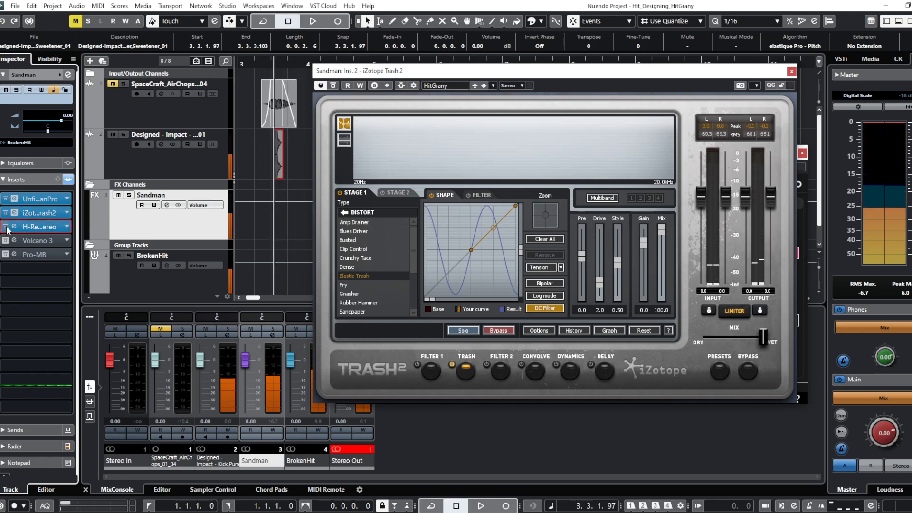
click(40, 227)
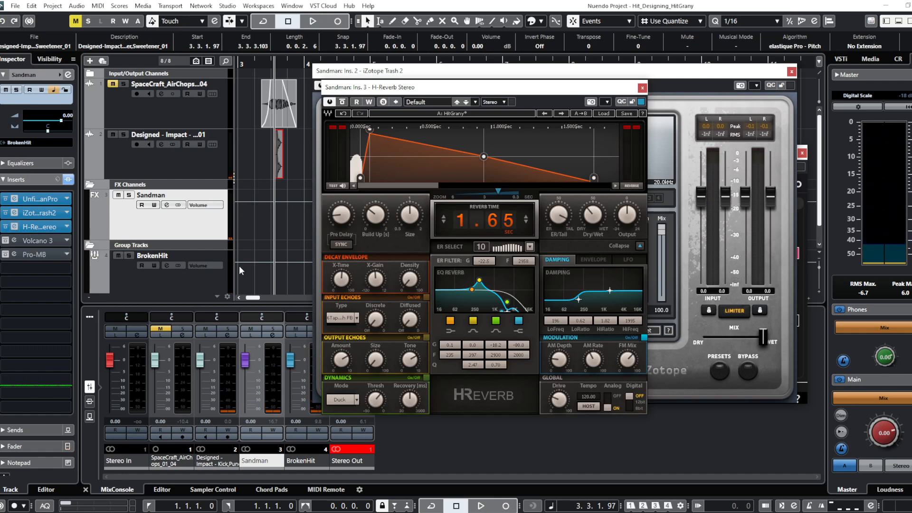
key(space)
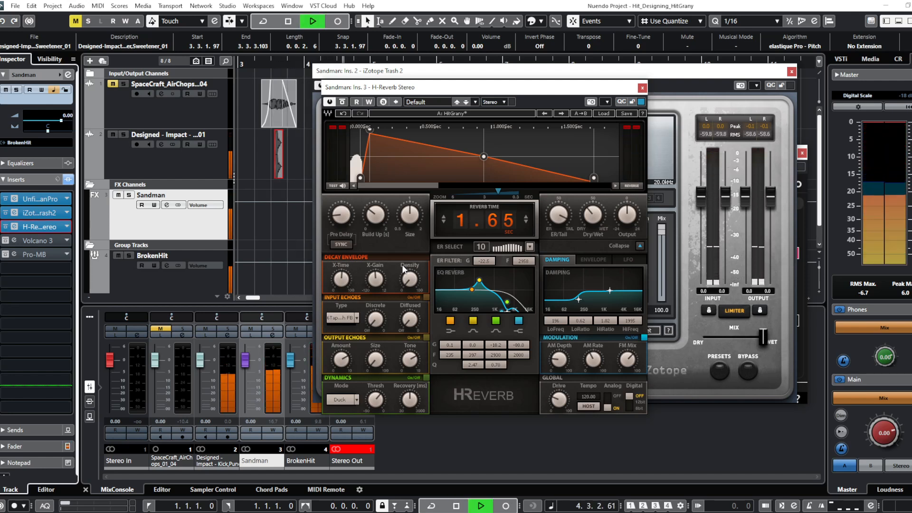
key(space)
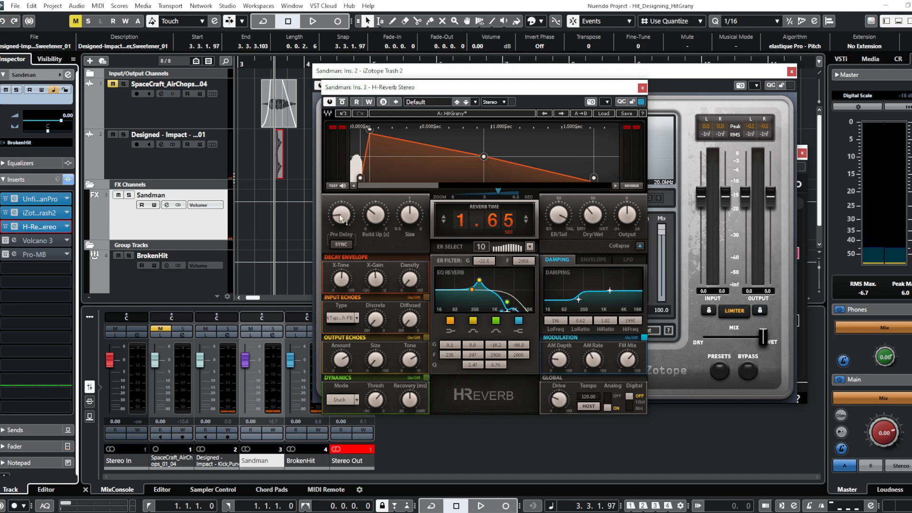
click(410, 280)
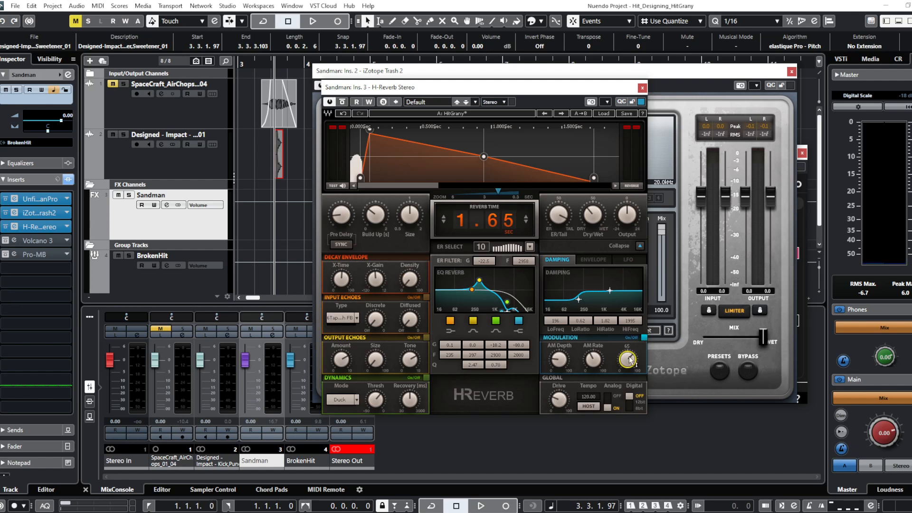
key(space)
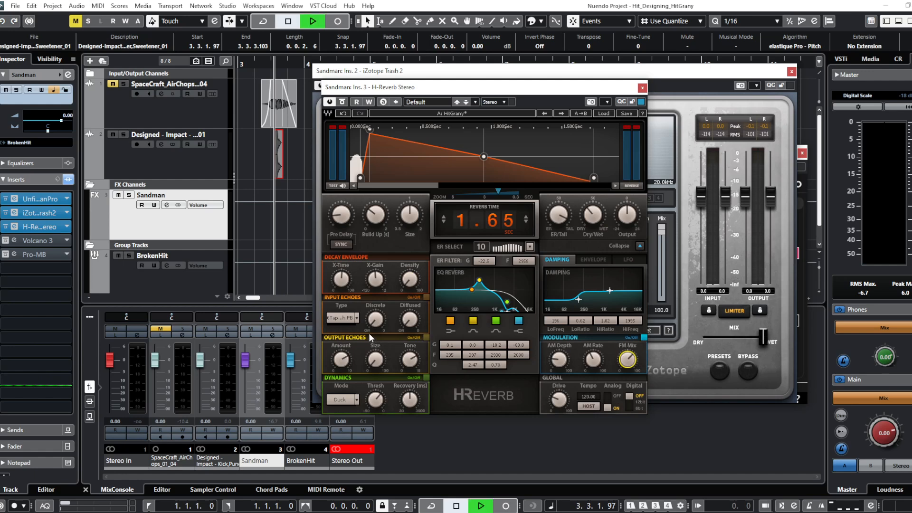
- Re-enable and open the Volcano 3 insert, audition its modulated low-pass filter and check the EF 1 and XLFO 1 modulators
click(14, 241)
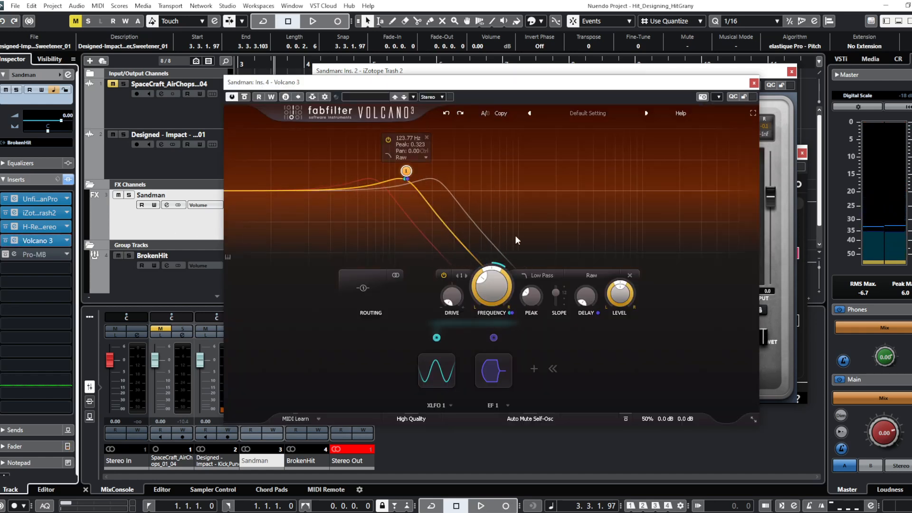
key(space)
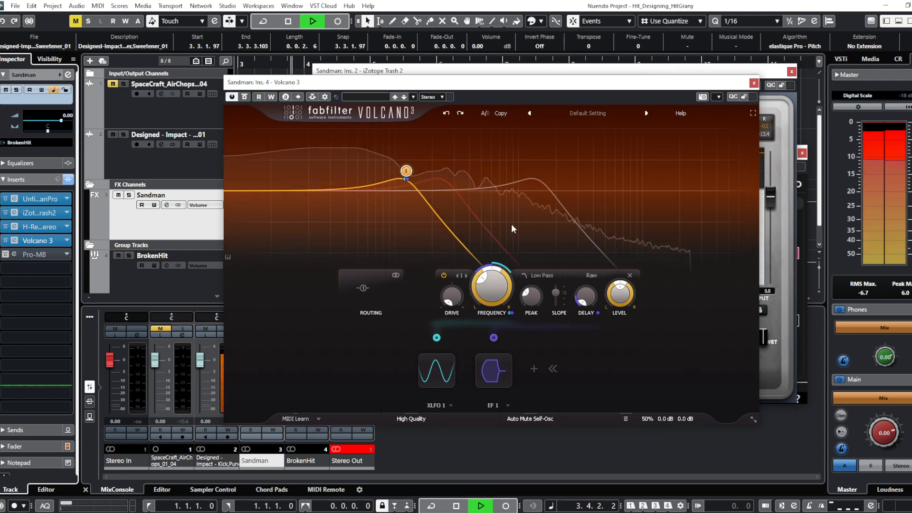
key(space)
key(space)
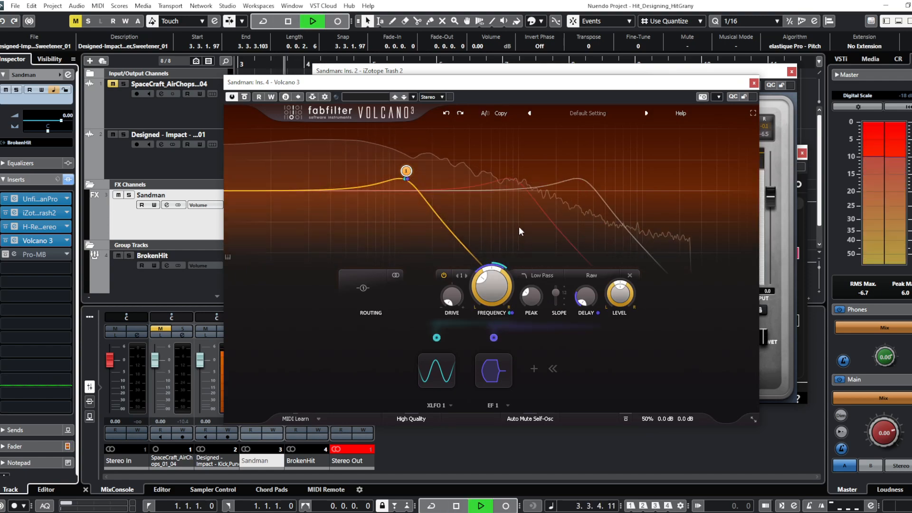
key(space)
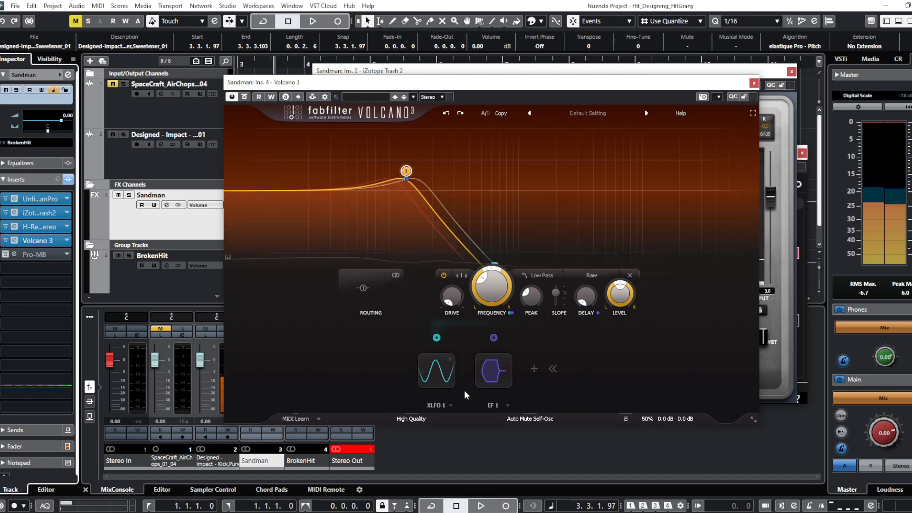
mouse_move(498, 378)
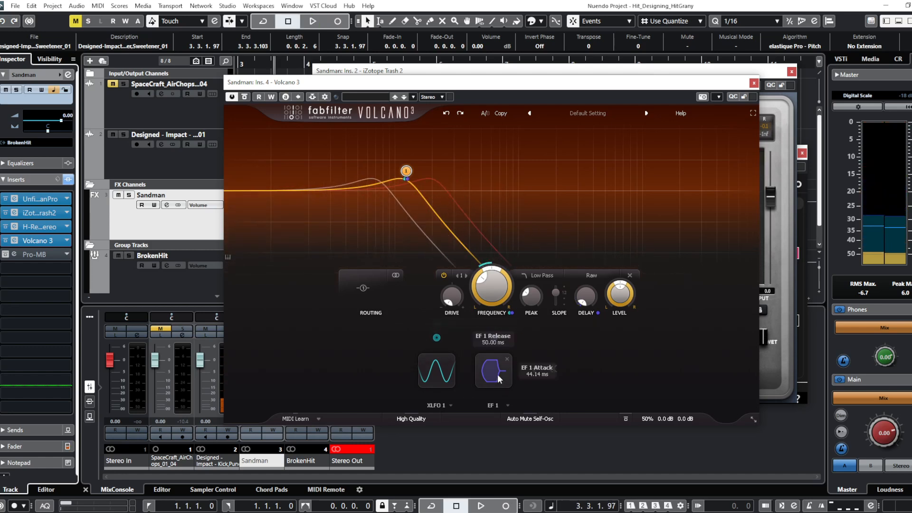
mouse_move(432, 381)
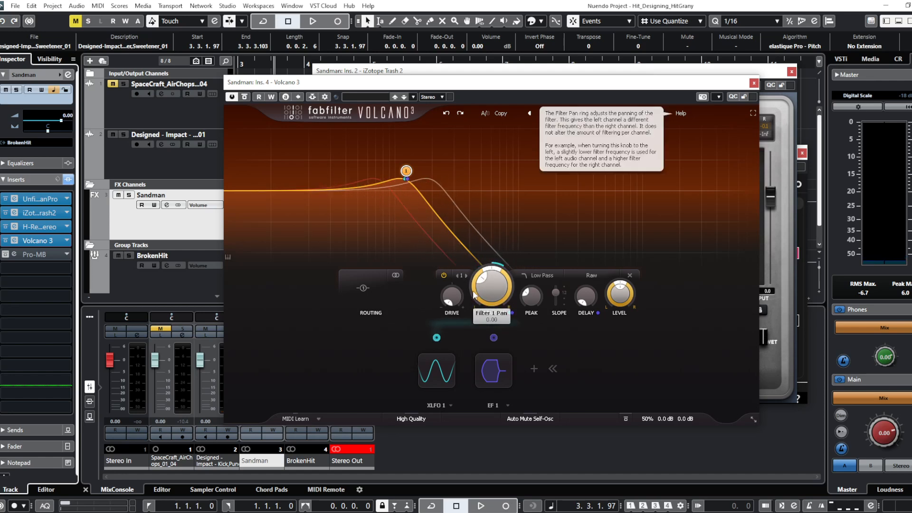
key(space)
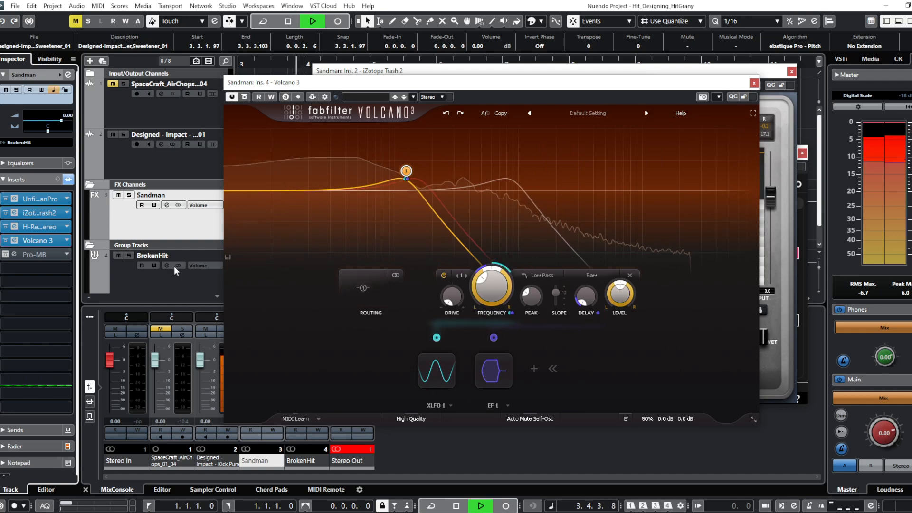
key(space)
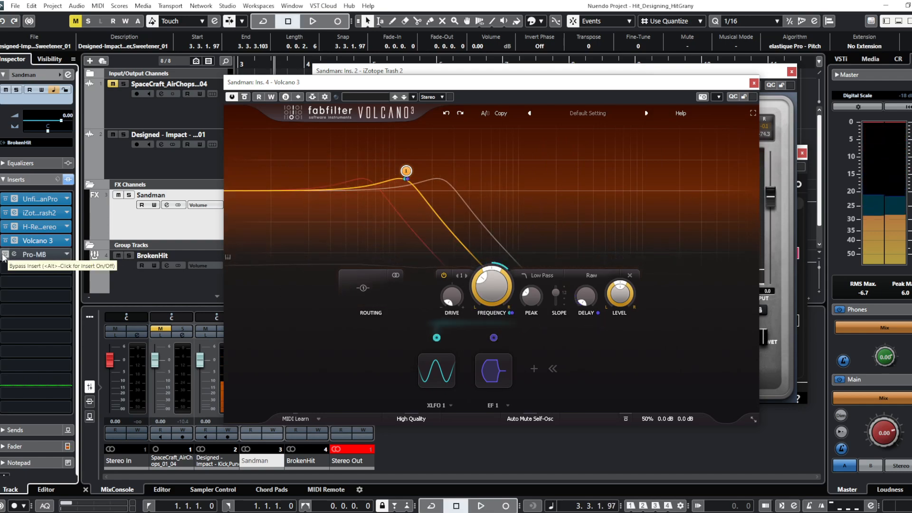
- Re-enable and open the Pro-MB insert on the Sandman channel, audition the full chain and close the plug-in windows
click(33, 255)
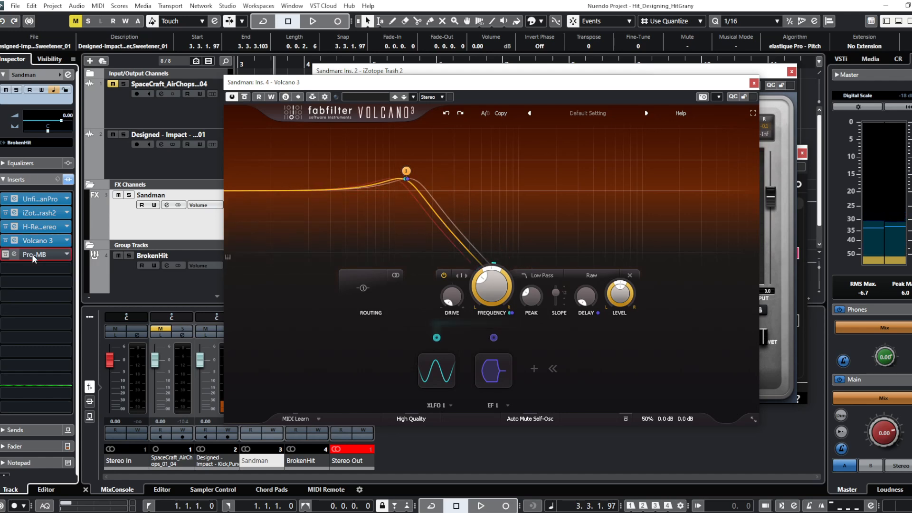
click(5, 257)
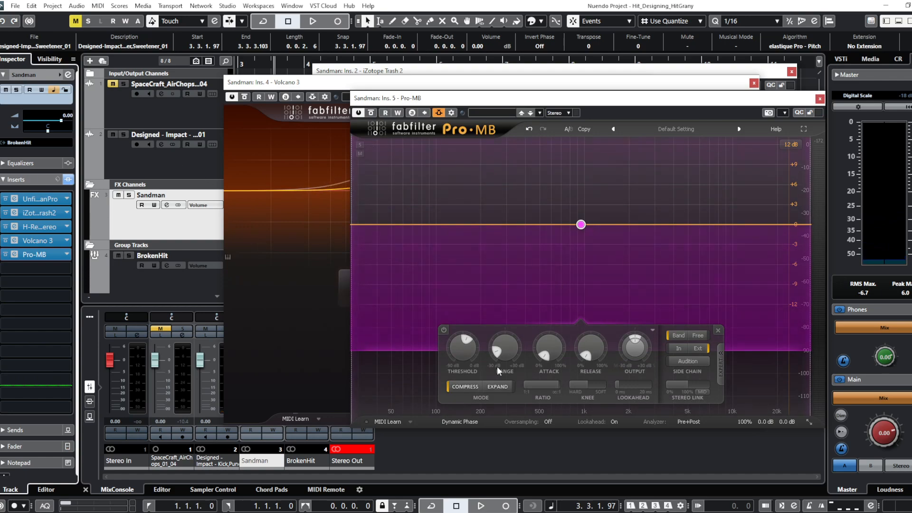
key(space)
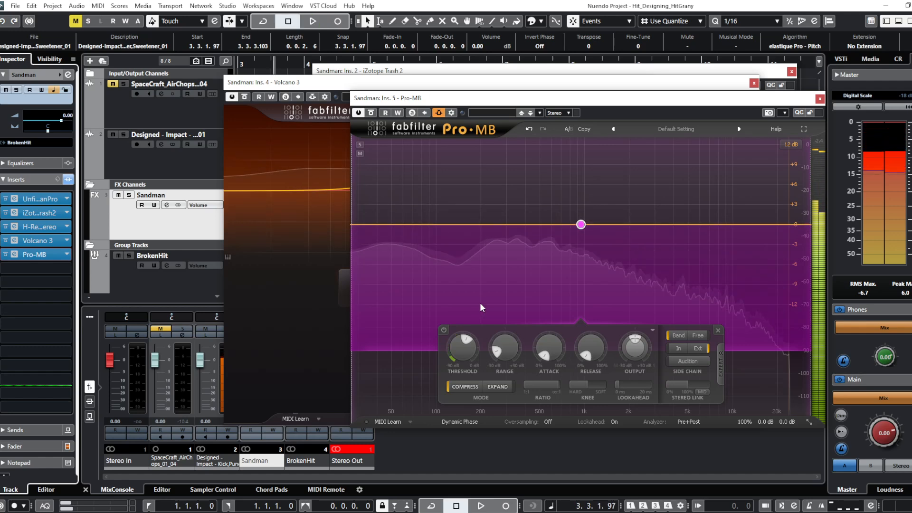
key(Escape)
- Select all six events on the SpaceCraft_AirChops track
click(200, 118)
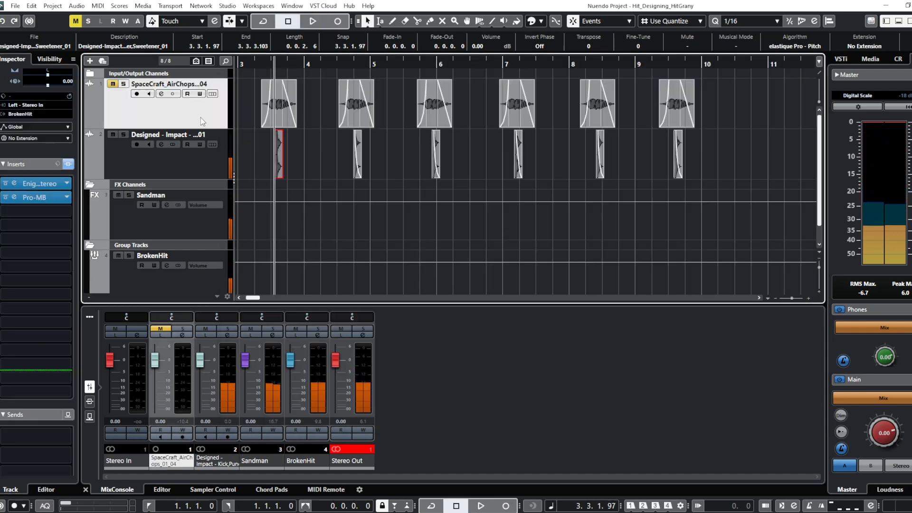
drag(242, 110, 791, 108)
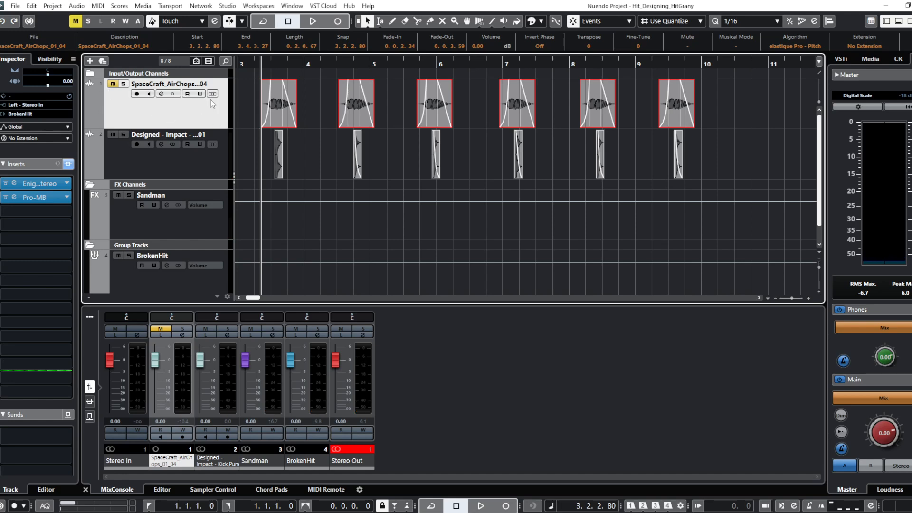
- Unmute and solo the SpaceCraft_AirChops track and select its first event
right_click(112, 87)
click(107, 90)
click(114, 85)
click(124, 84)
click(278, 119)
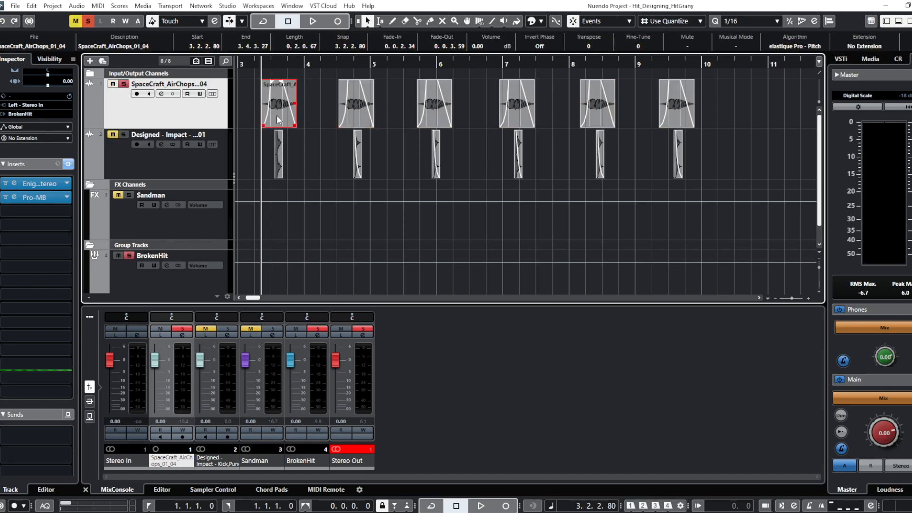
- Bypass all inserts on the SpaceCraft_AirChops track, audition the dry sound, and re-enable the inserts
click(70, 165)
key(space)
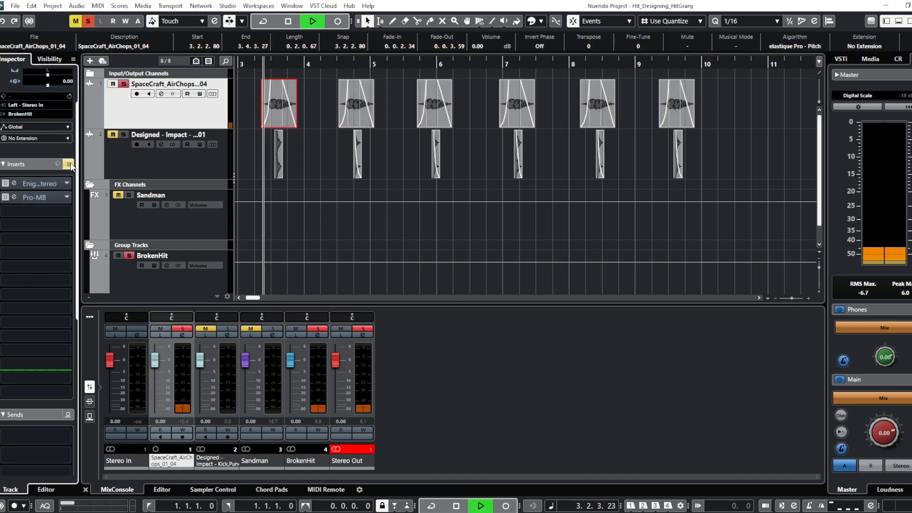
click(69, 165)
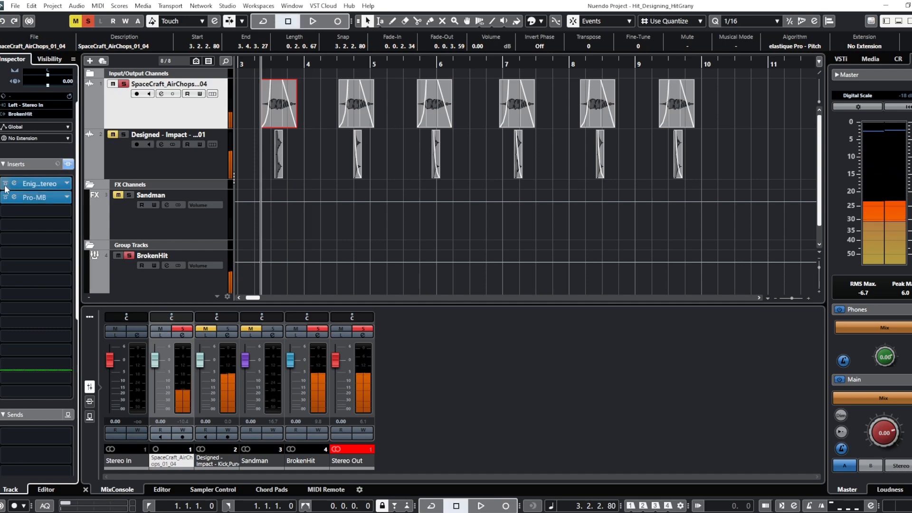
- Open the Enigma insert on the SpaceCraft_AirChops track, audition its effect on the soloed layer, and close the plug-in window
click(43, 183)
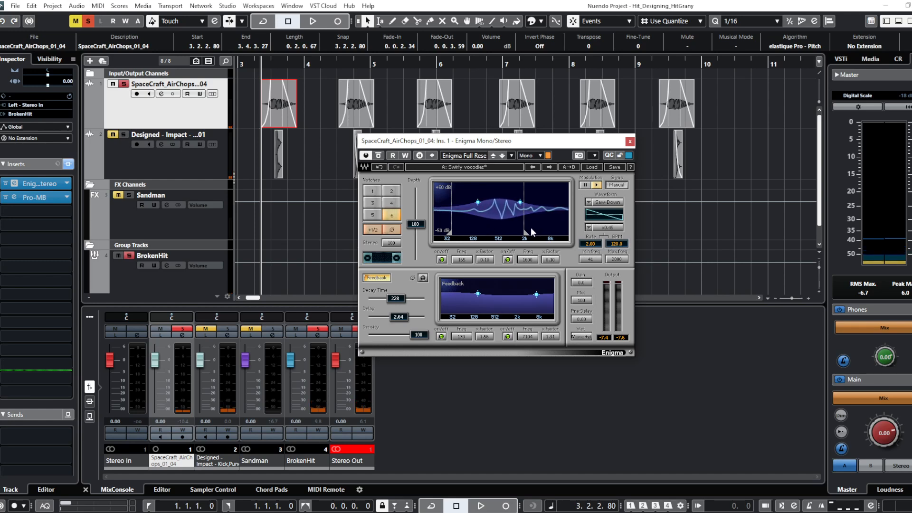
key(space)
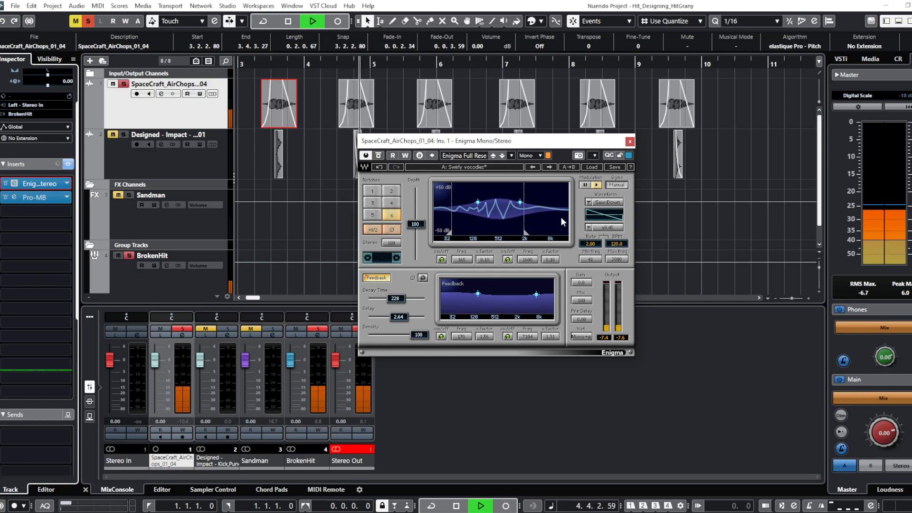
key(space)
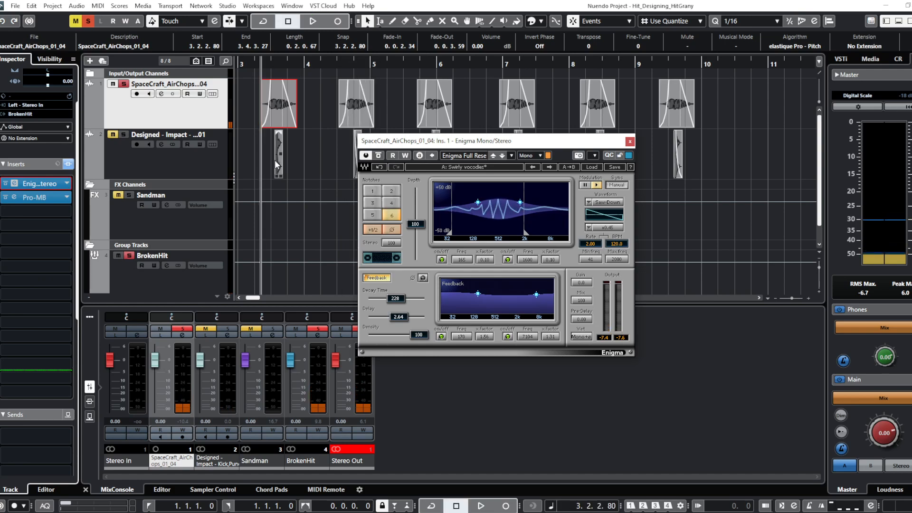
key(Escape)
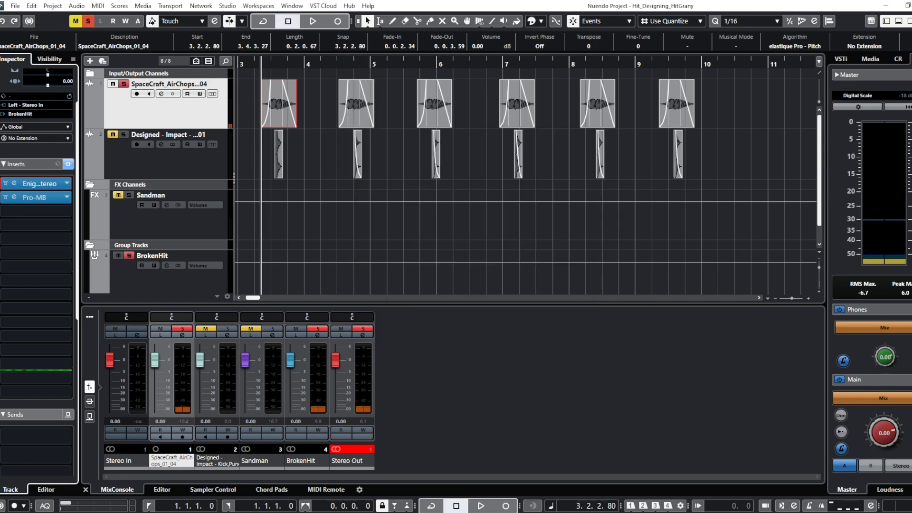
- Review the Pro-MB insert on the SpaceCraft_AirChops track, clear all mutes and solos, and close the plug-in window
click(36, 196)
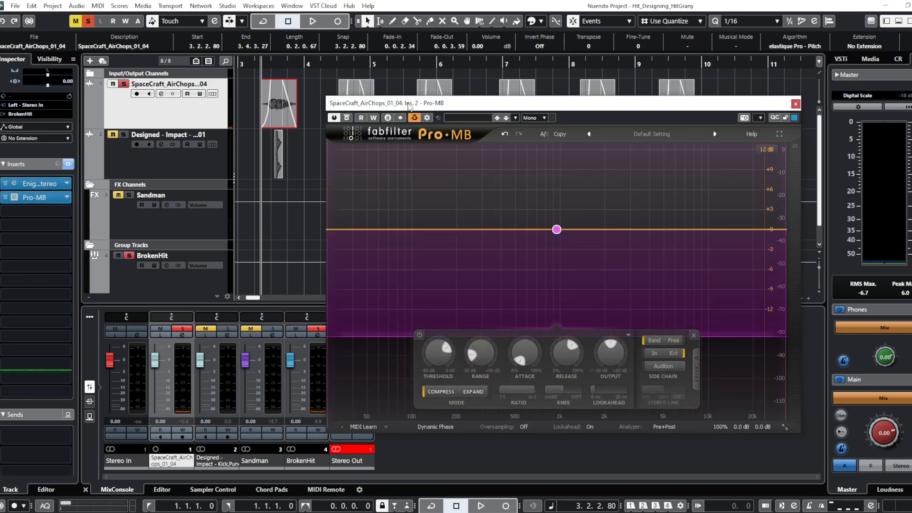
drag(407, 105, 330, 65)
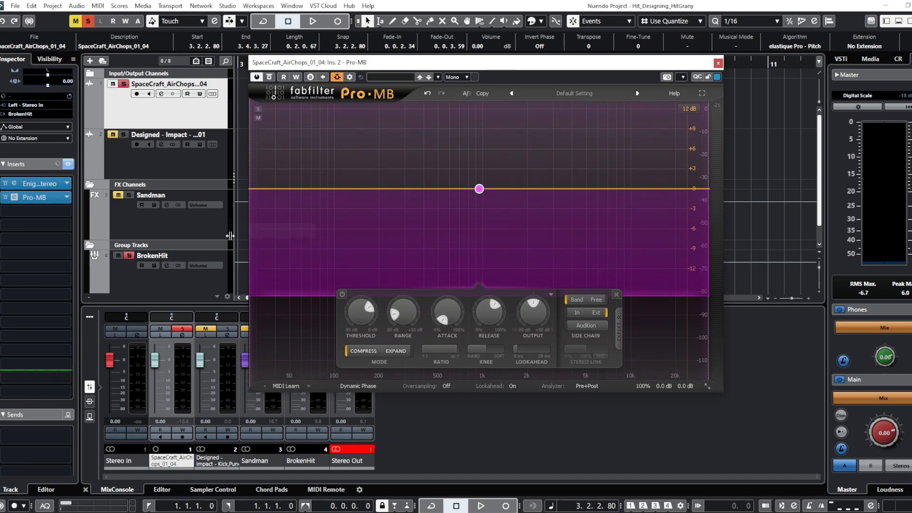
click(117, 76)
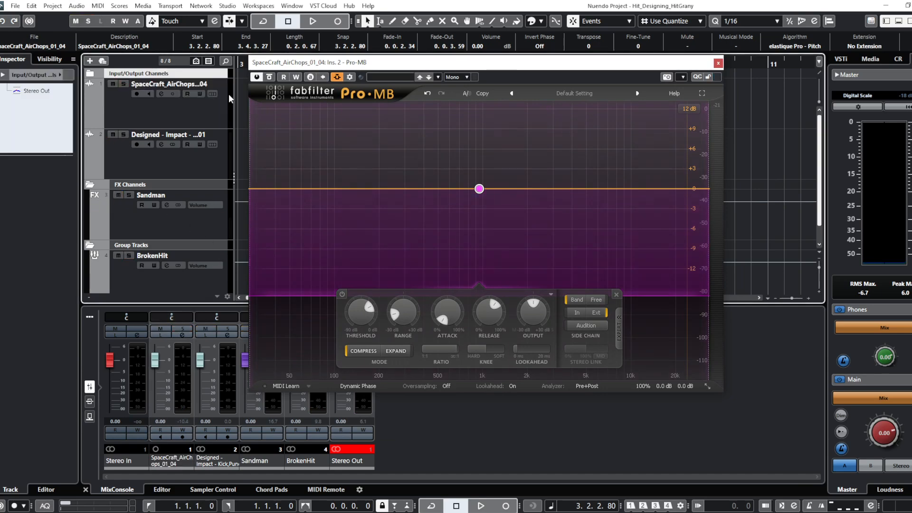
click(719, 64)
- Re-enable the inserts on the BrokenHit group track and open its iZotope Trash 2 insert to review the distortion settings
click(179, 117)
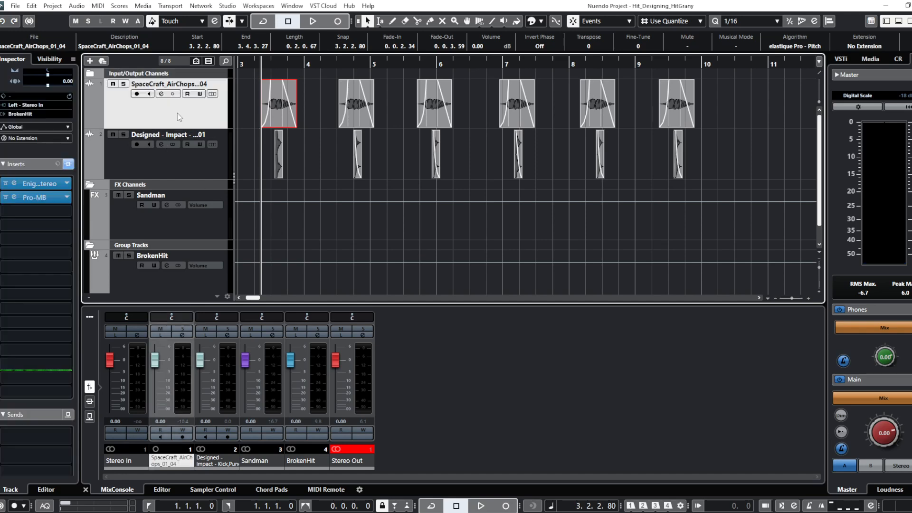
click(181, 174)
click(183, 219)
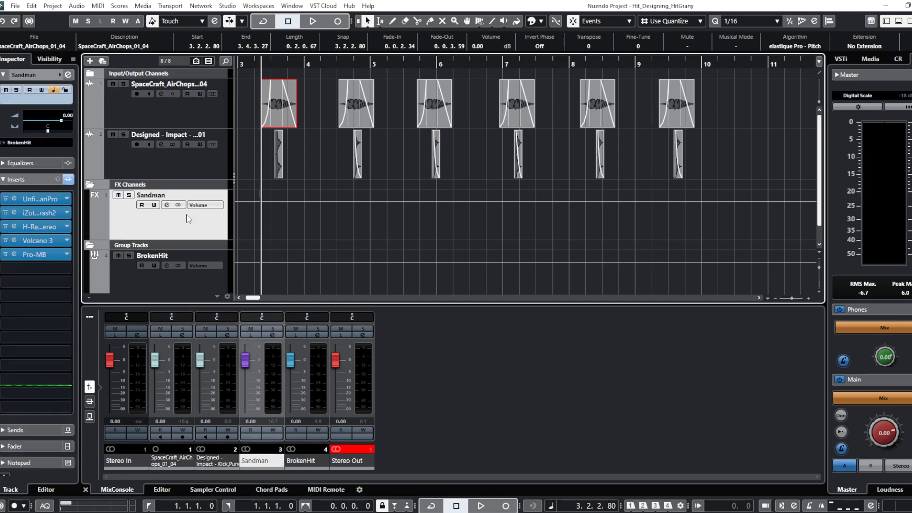
scroll(183, 219, down, 1)
click(172, 237)
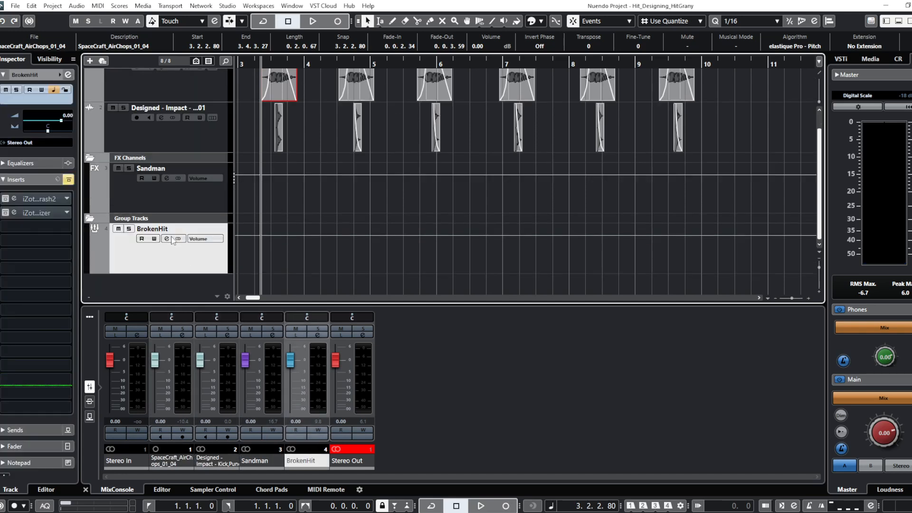
click(69, 180)
click(48, 200)
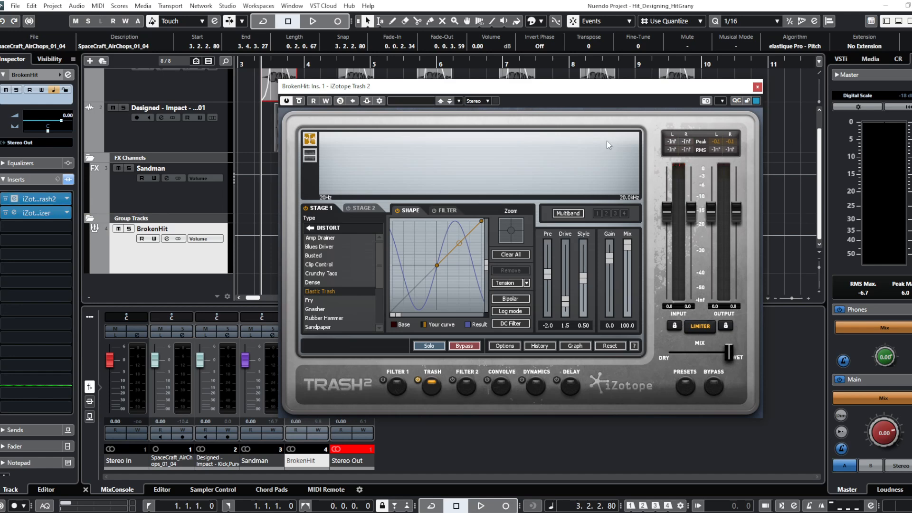
- Open the Ozone 7 Maximizer insert on BrokenHit, audition the full mix through it with the peak meter reset, and close the plug-in windows
click(36, 214)
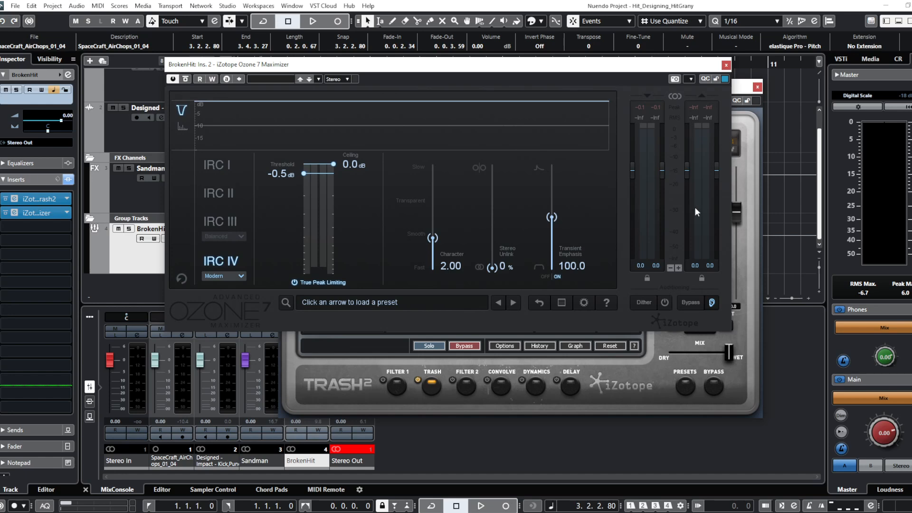
click(903, 291)
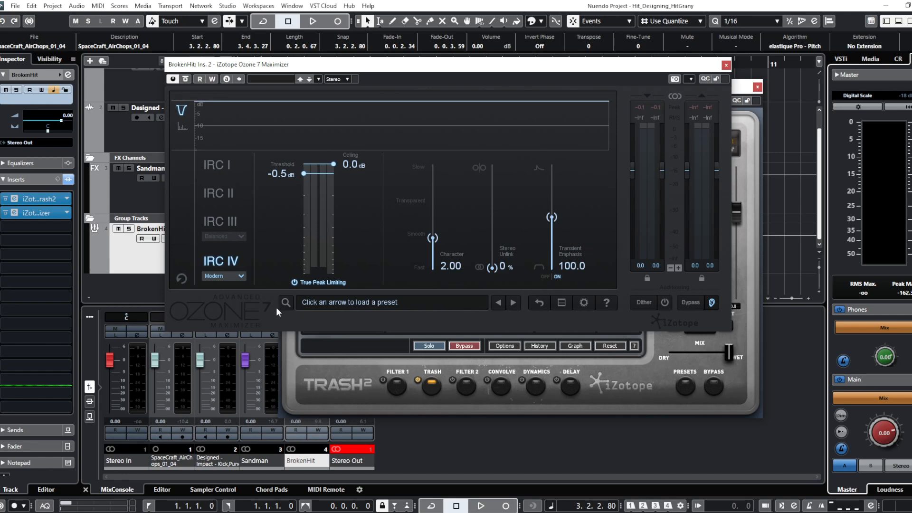
key(space)
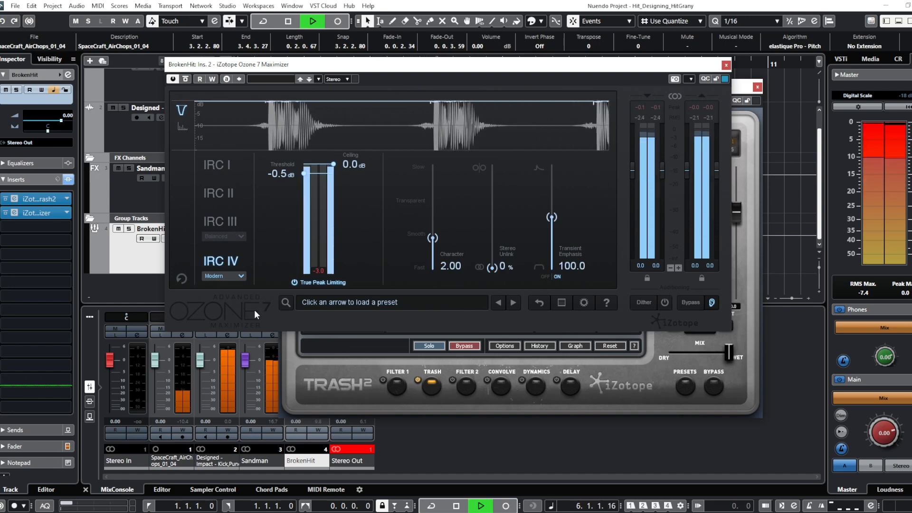
key(space)
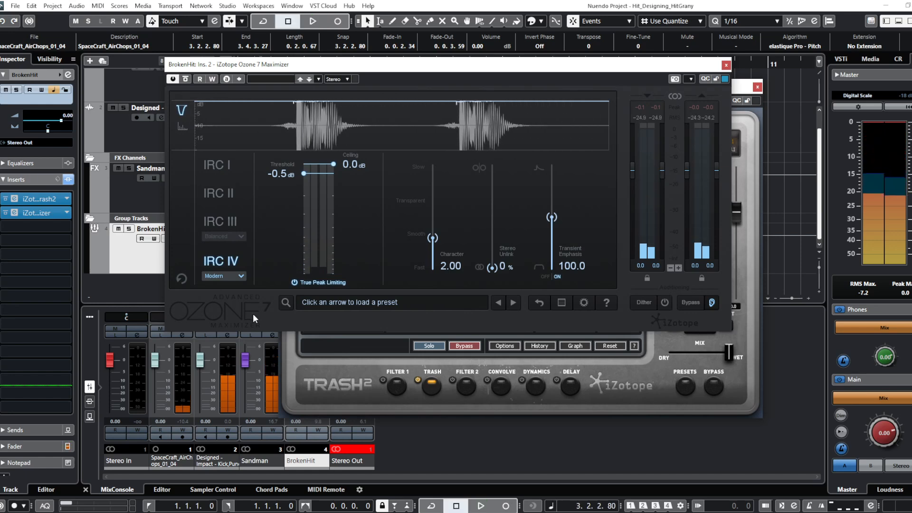
key(ctrl+w)
scroll(311, 272, up, 1)
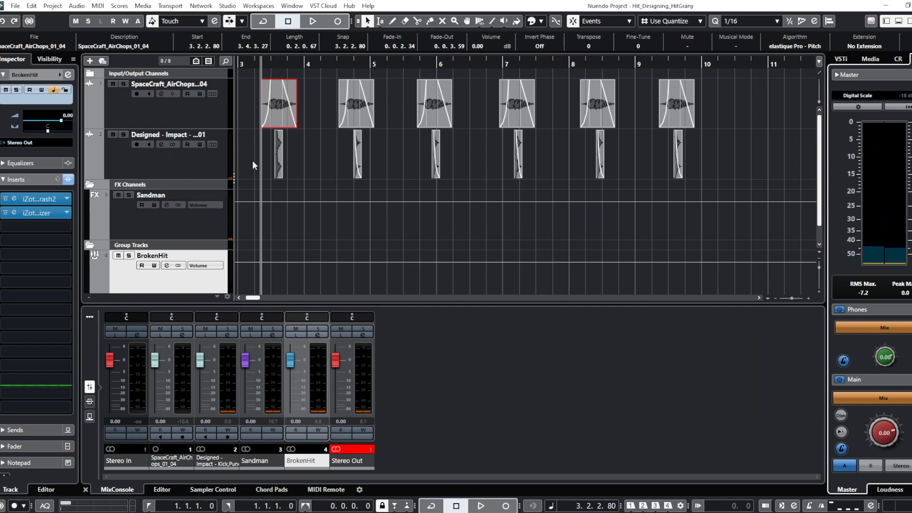
- Review the Sandman Pro, H-Reverb, Volcano 3 and Pro-MB inserts on the Sandman channel and close all plug-in windows
click(280, 161)
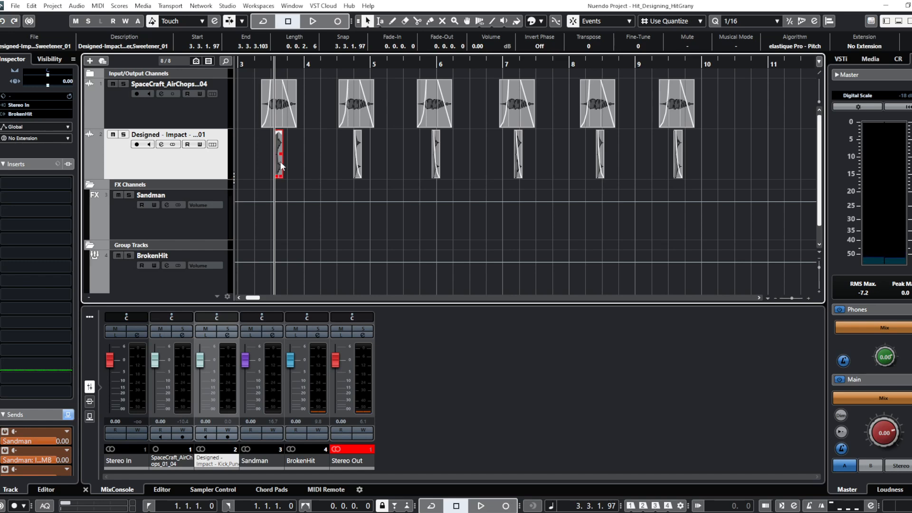
click(210, 226)
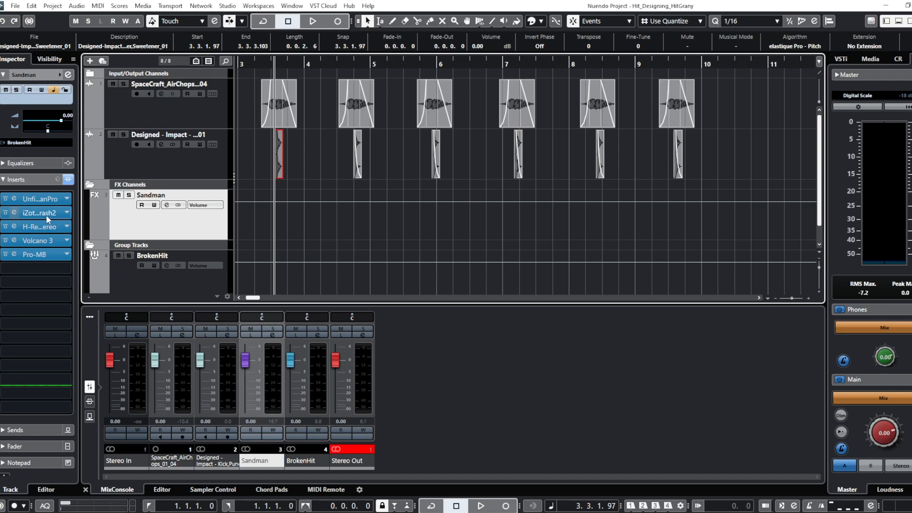
click(38, 199)
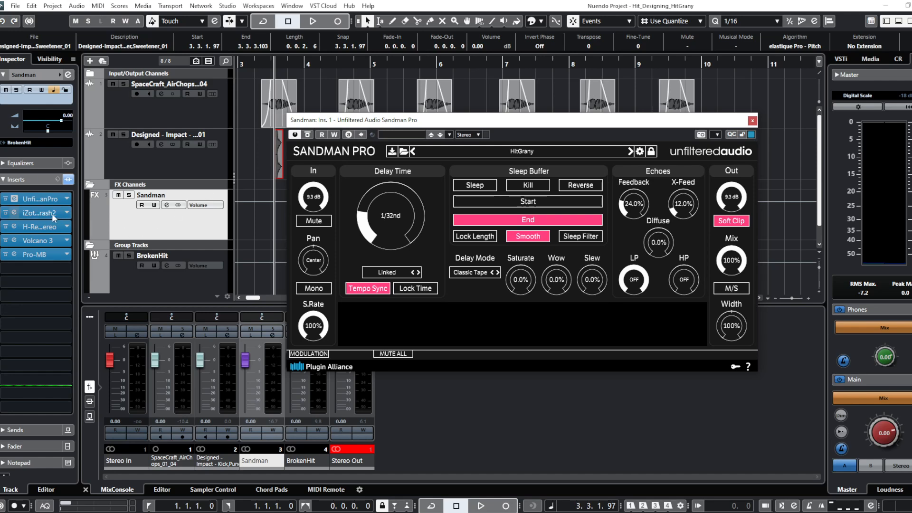
click(35, 228)
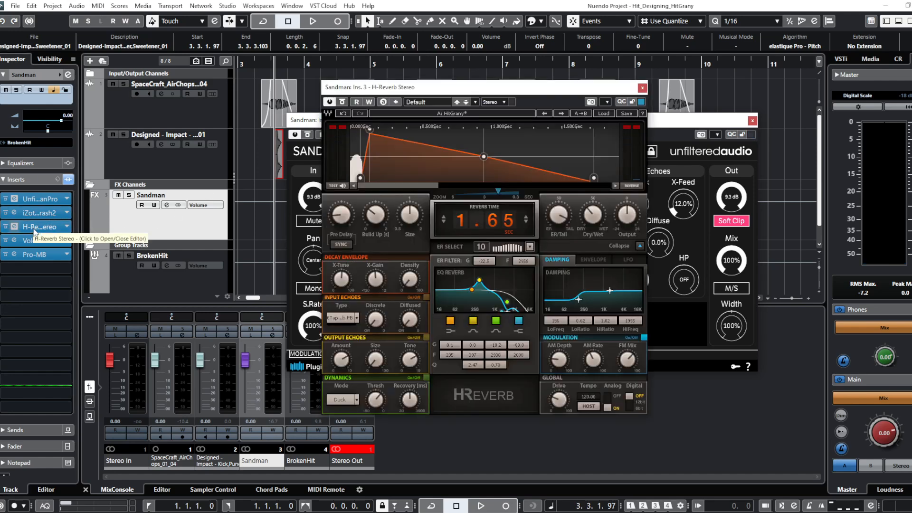
click(36, 240)
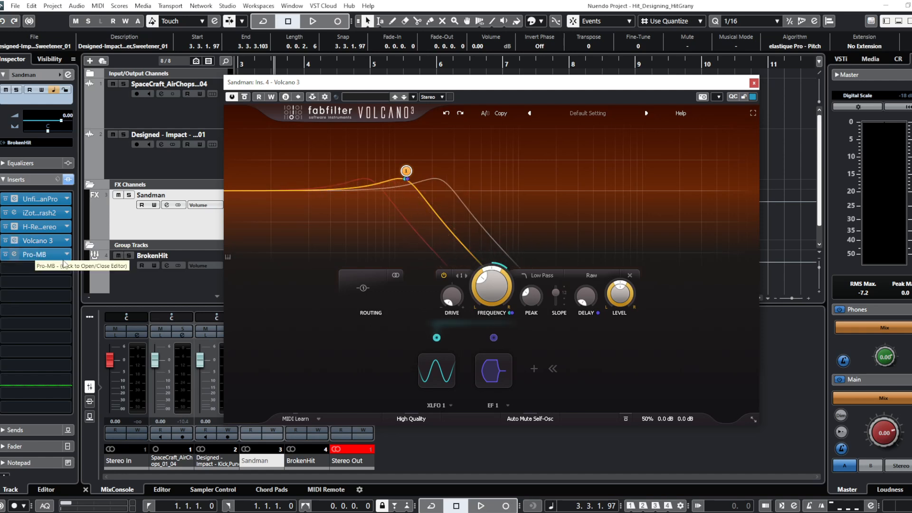
click(40, 257)
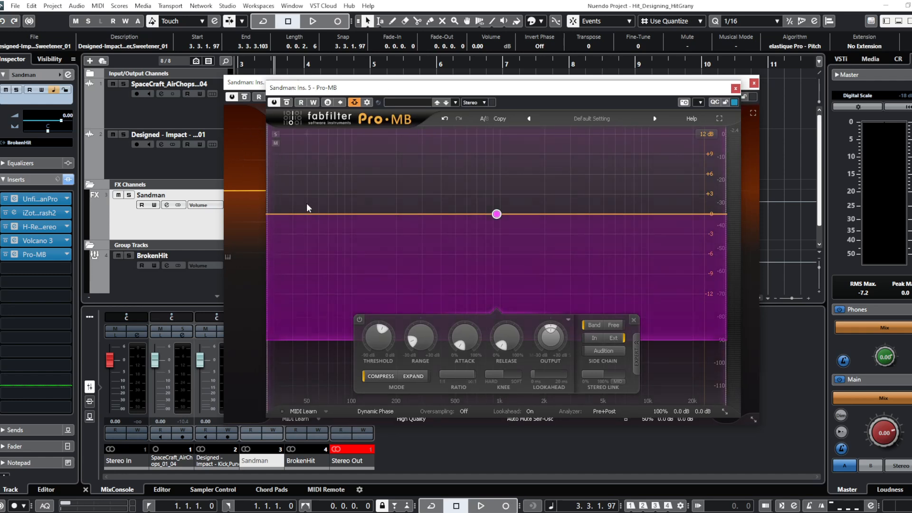
key(ctrl+alt+shift+w)
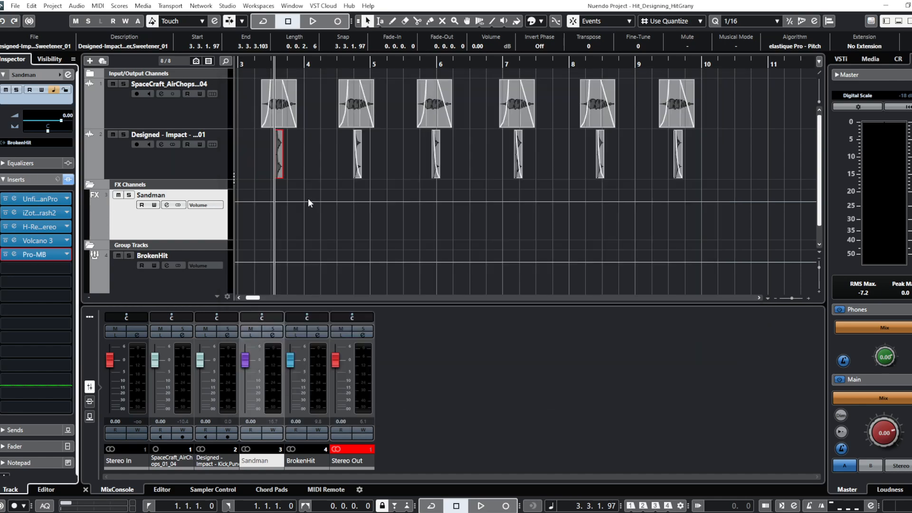
- Select the first event on both the SpaceCraft_AirChops and Designed Impact tracks and audition the complete hit sequence
shift+click(275, 114)
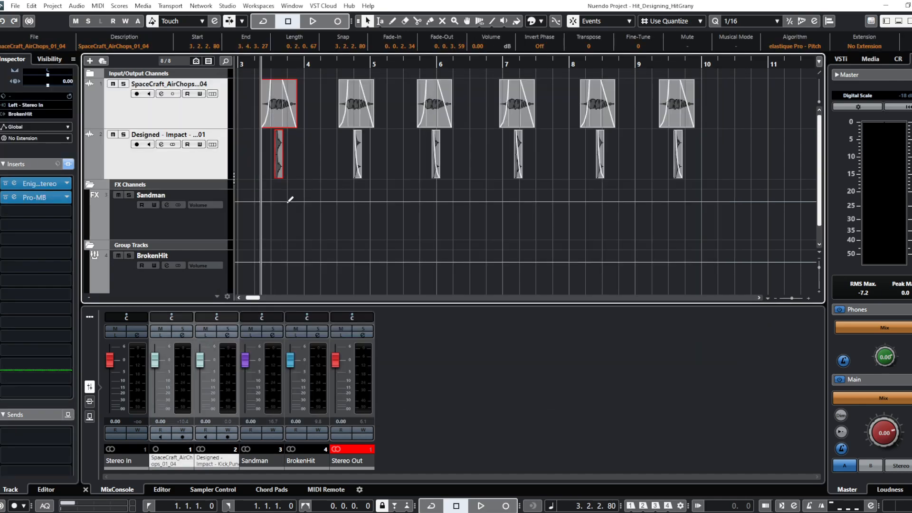
scroll(304, 218, down, 1)
scroll(567, 210, up, 1)
key(space)
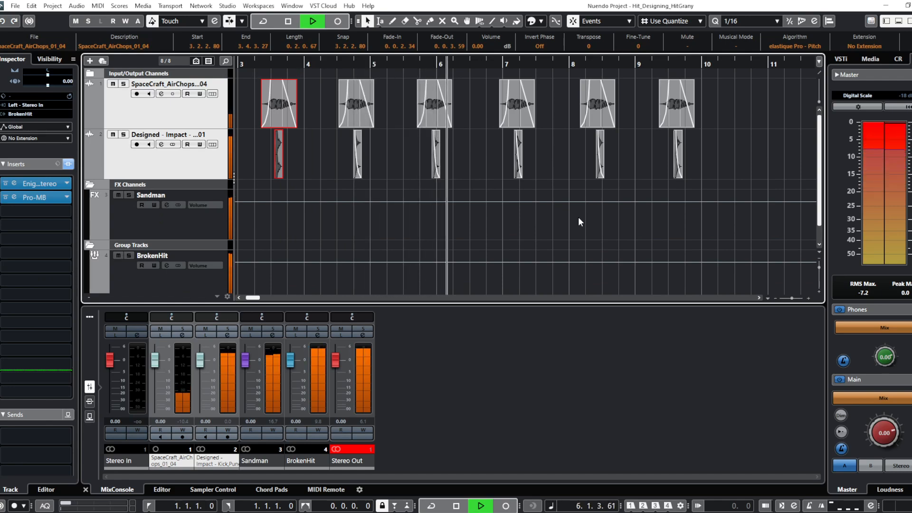
key(space)
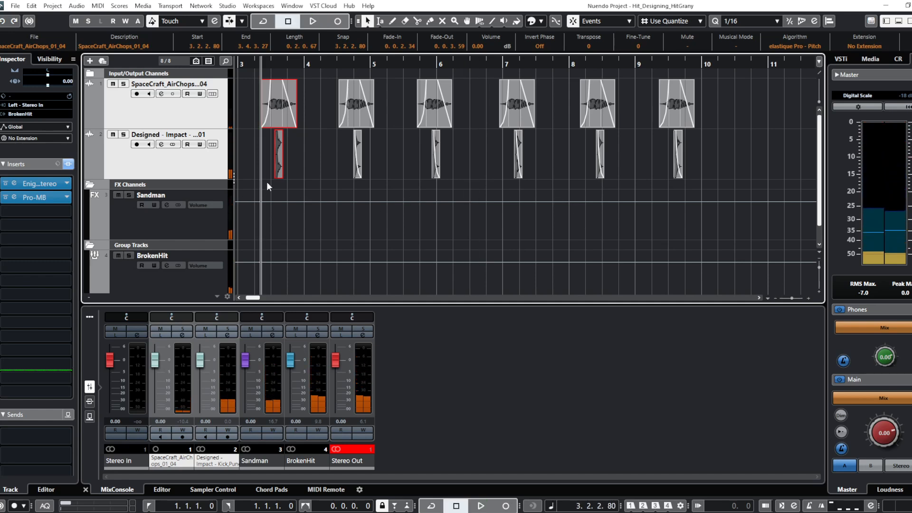
- Deselect all events and select the Sandman FX channel to show its insert chain
click(278, 155)
click(314, 155)
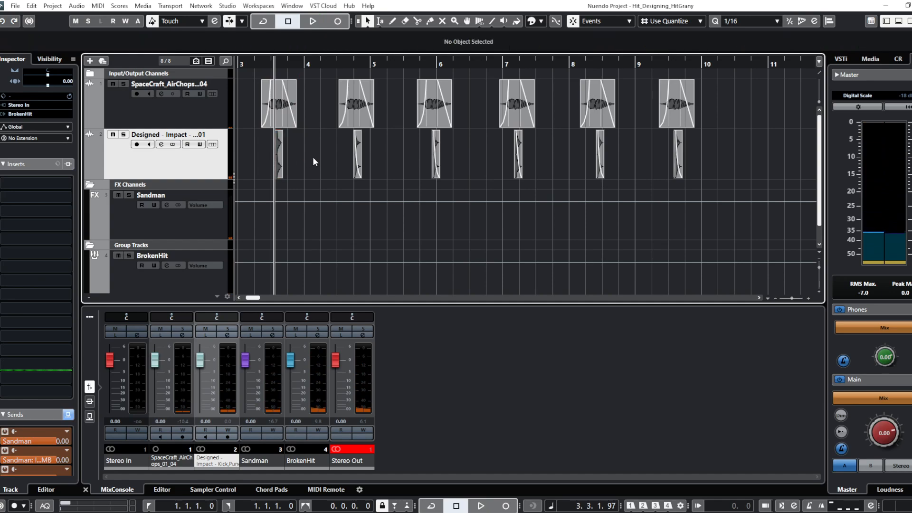
click(211, 222)
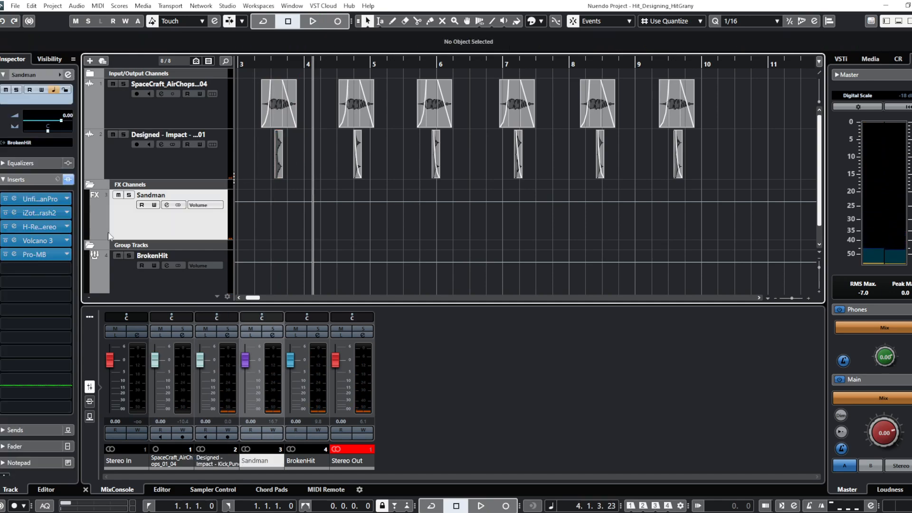